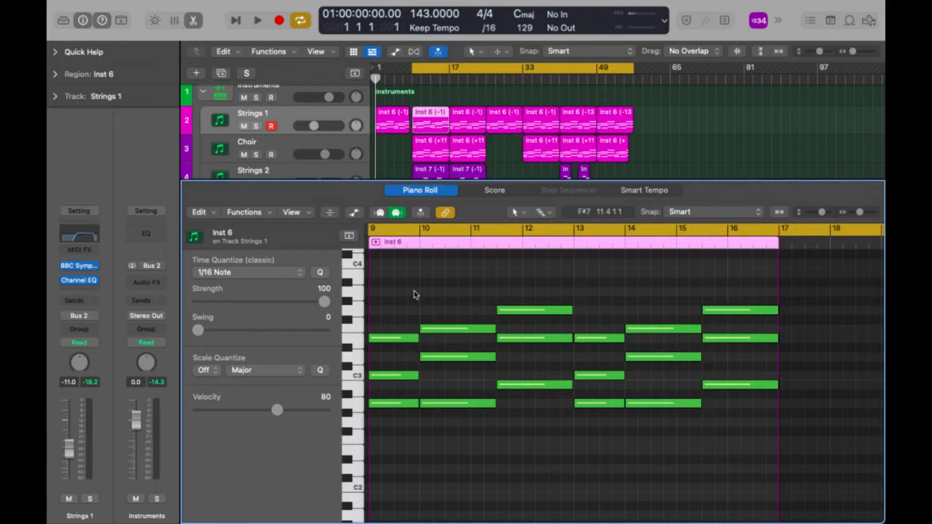
Step: Raise both G3 notes in the Strings 1 Inst 6 region by one semitone to G#3 and clear the selection
{"action": "left_click", "coordinate": [356, 312]}
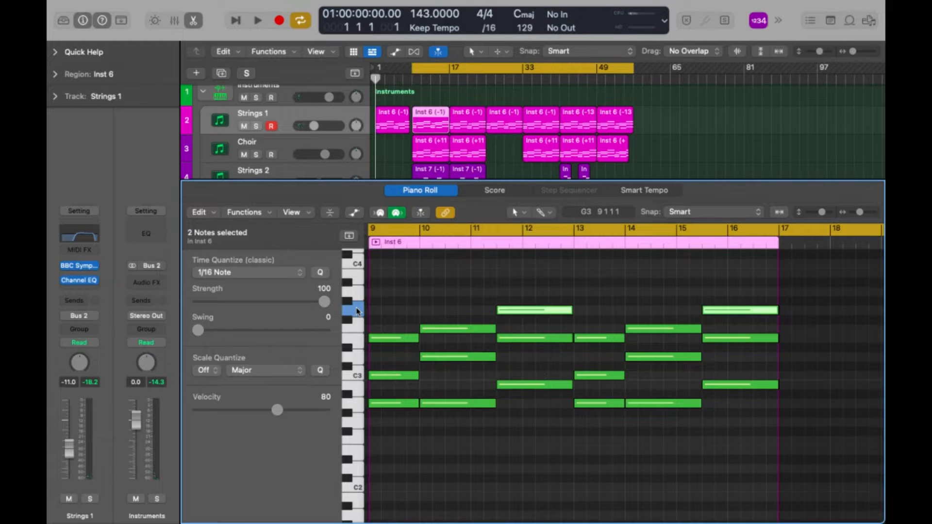
{"action": "key", "text": "alt+Up"}
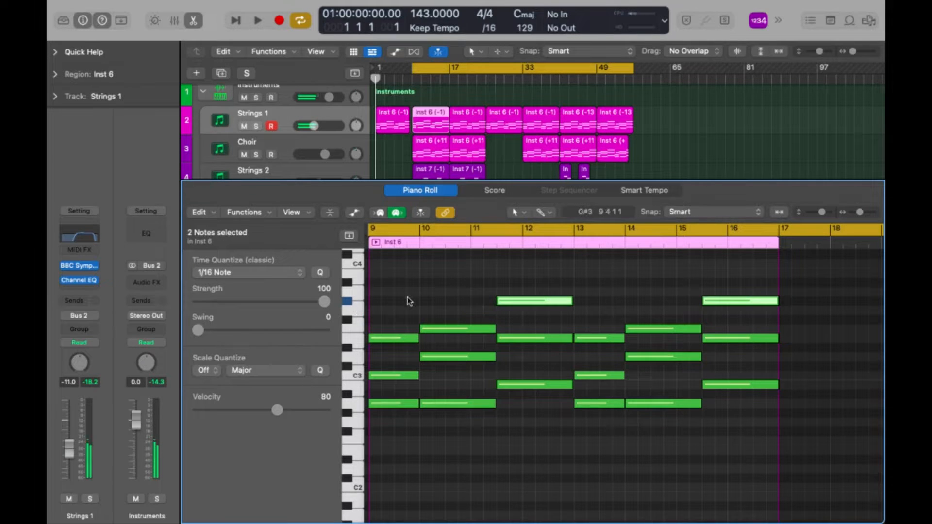
{"action": "left_click", "coordinate": [393, 317]}
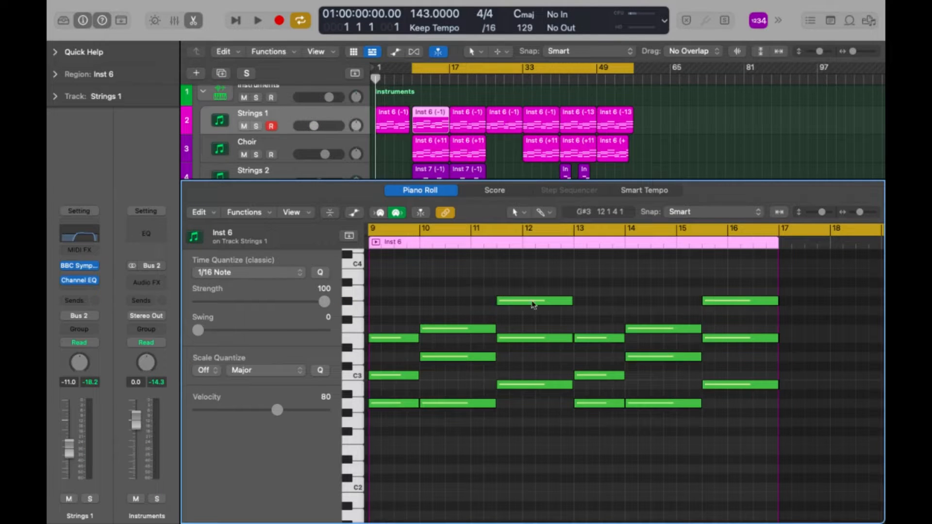
Step: Transpose all notes of the Strings 1 Inst 6 region down by one semitone
{"action": "scroll", "coordinate": [482, 412], "scroll_direction": "up", "scroll_amount": 2}
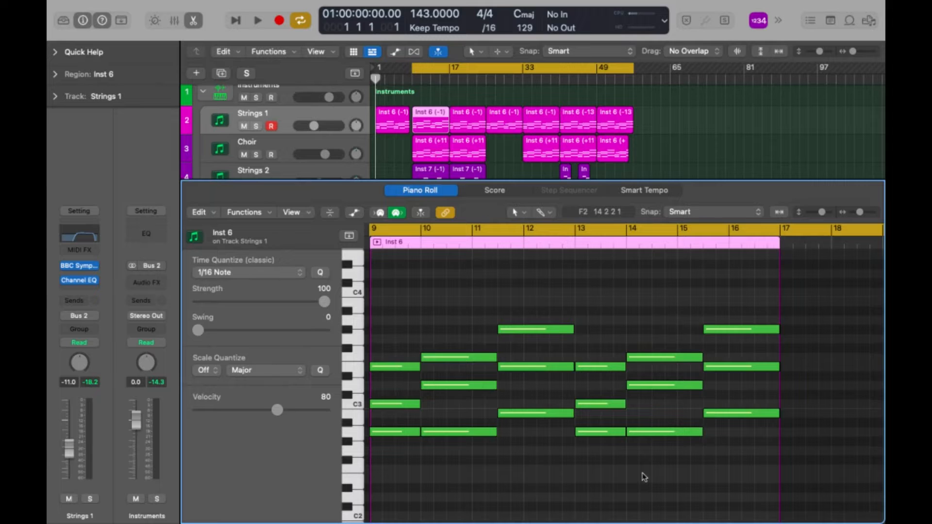
{"action": "key", "text": "super+a"}
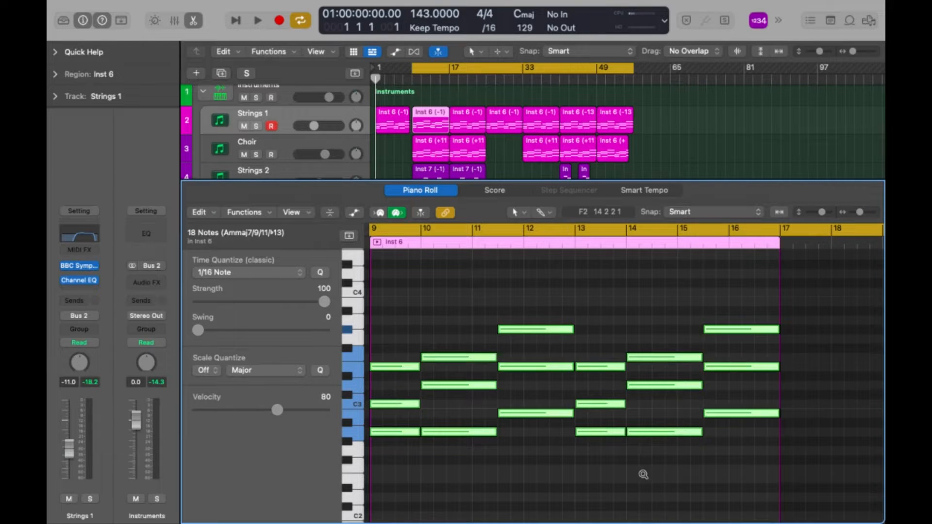
{"action": "key", "text": "alt+Down"}
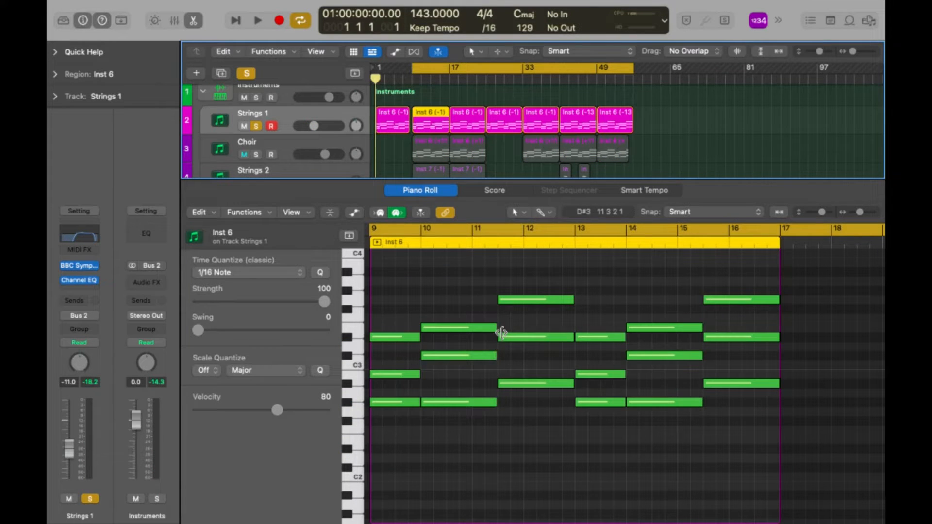
Step: Audition the Strings 1, Choir and Strings 2 parts in turn, each soloed
{"action": "key", "text": "space"}
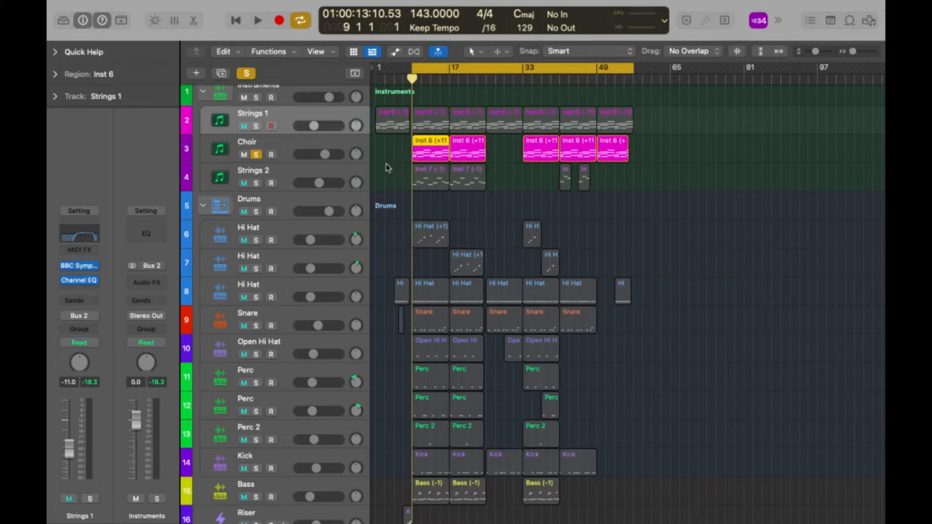
{"action": "key", "text": "space"}
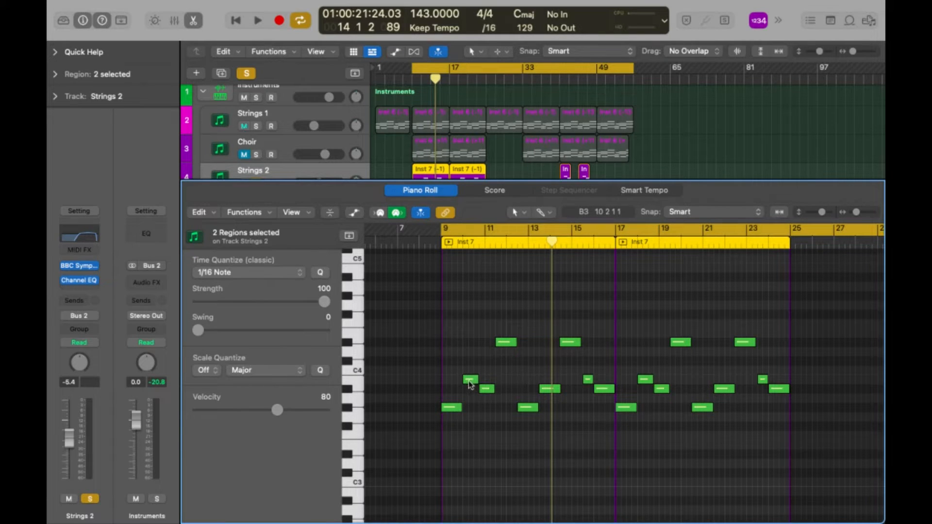
{"action": "mouse_move", "coordinate": [488, 392]}
{"action": "key", "text": "space"}
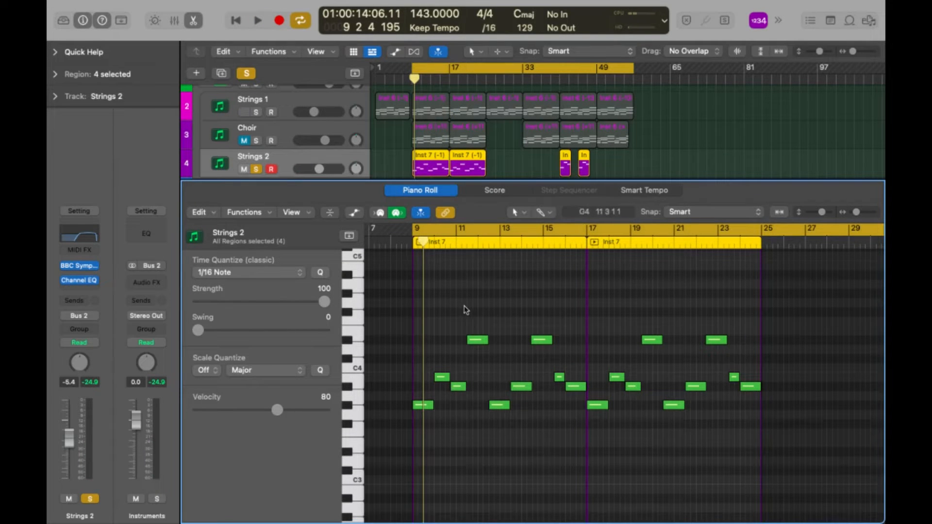
Step: Select every region on the Strings 1, Choir and Strings 2 tracks and show them together in the piano roll
{"action": "key", "text": "p"}
{"action": "scroll", "coordinate": [464, 306], "scroll_direction": "up", "scroll_amount": 1}
{"action": "left_click_drag", "start_coordinate": [635, 197], "coordinate": [383, 115]}
{"action": "key", "text": "p"}
{"action": "scroll", "coordinate": [431, 295], "scroll_direction": "up", "scroll_amount": 2}
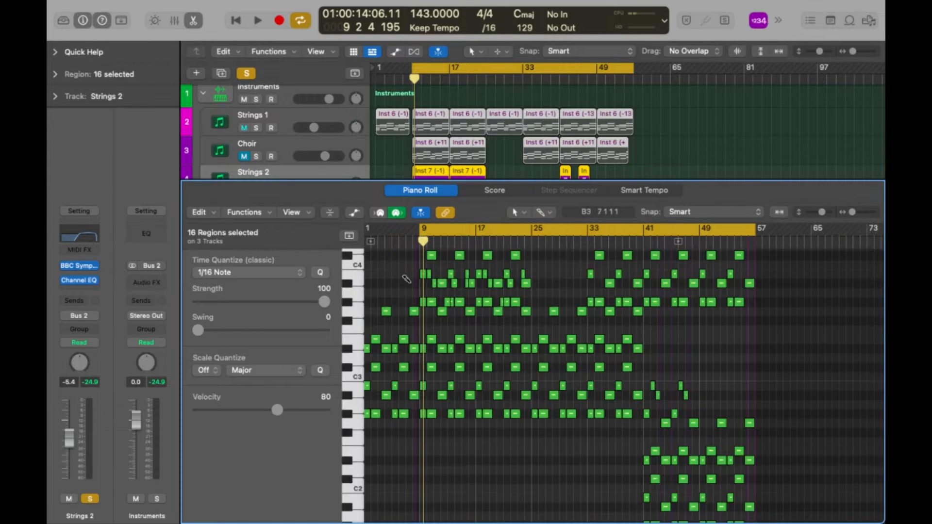
Step: Apply the Random Velocity MIDI transform to all notes with limits 94 and 72, and close the transform window
{"action": "key", "text": "super+a"}
{"action": "left_click", "coordinate": [244, 212]}
{"action": "mouse_move", "coordinate": [388, 349]}
{"action": "left_click", "coordinate": [447, 328]}
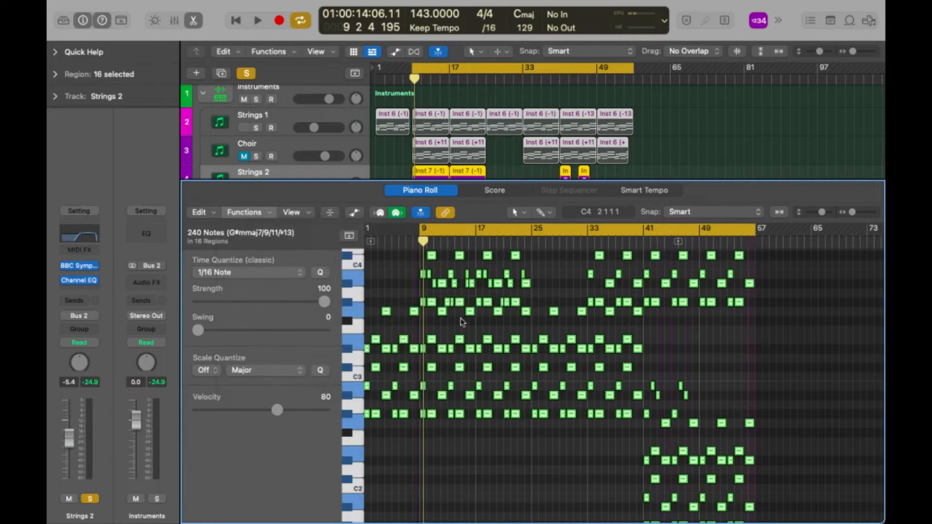
{"action": "left_click_drag", "start_coordinate": [508, 270], "coordinate": [508, 260]}
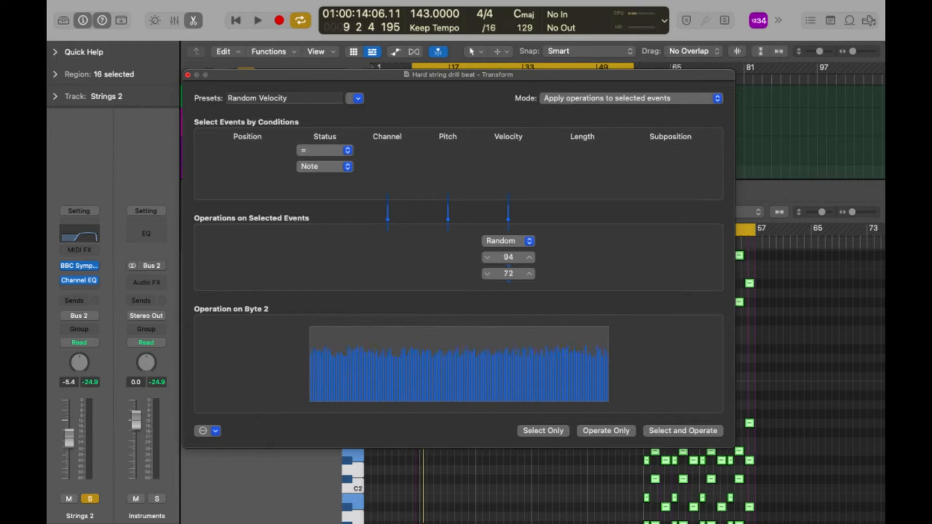
{"action": "left_click", "coordinate": [671, 431]}
{"action": "left_click", "coordinate": [188, 74]}
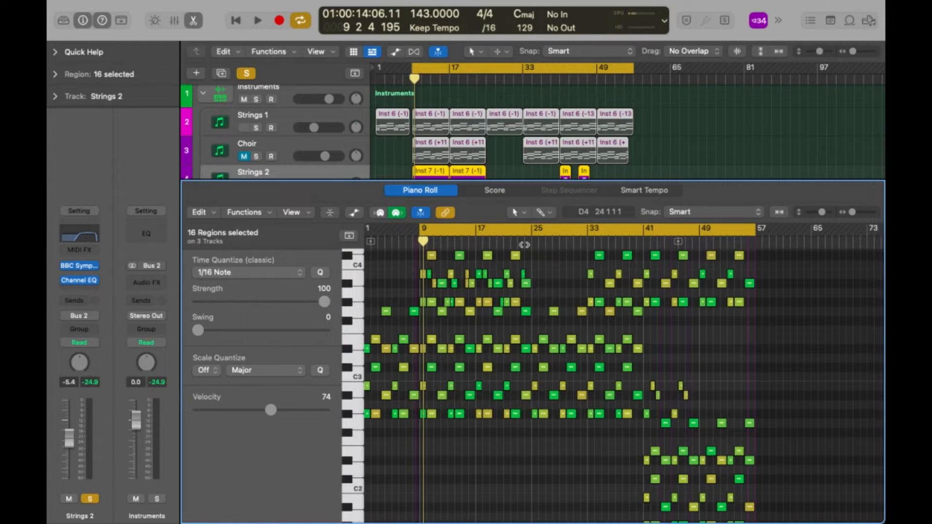
Step: Close the piano roll, unsolo Strings 2, and unmute the Choir and Strings 2 tracks
{"action": "scroll", "coordinate": [540, 324], "scroll_direction": "up", "scroll_amount": 5}
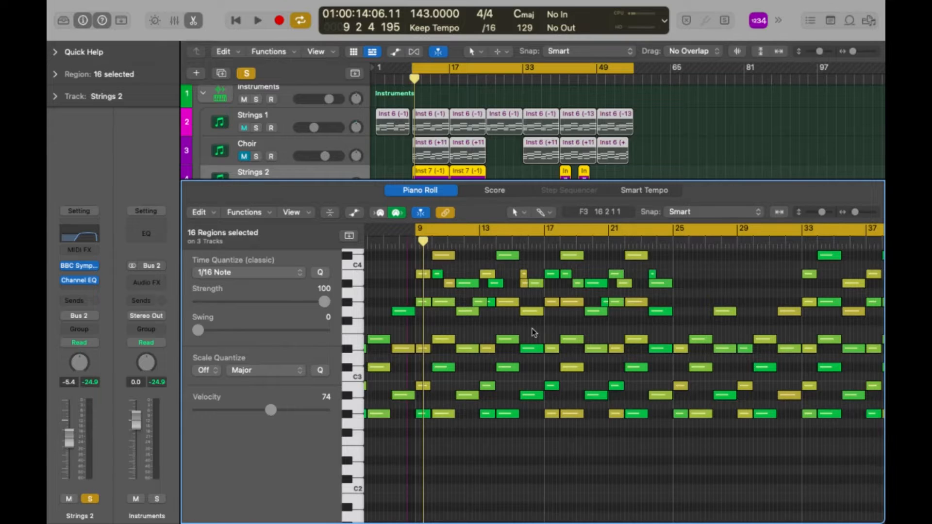
{"action": "key", "text": "e"}
{"action": "left_click", "coordinate": [501, 228]}
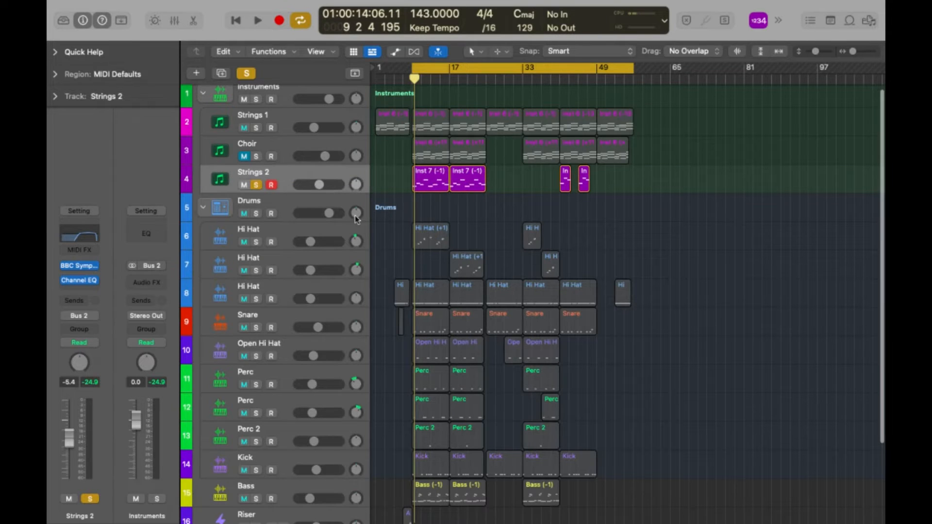
{"action": "left_click", "coordinate": [256, 185]}
{"action": "left_click", "coordinate": [244, 157]}
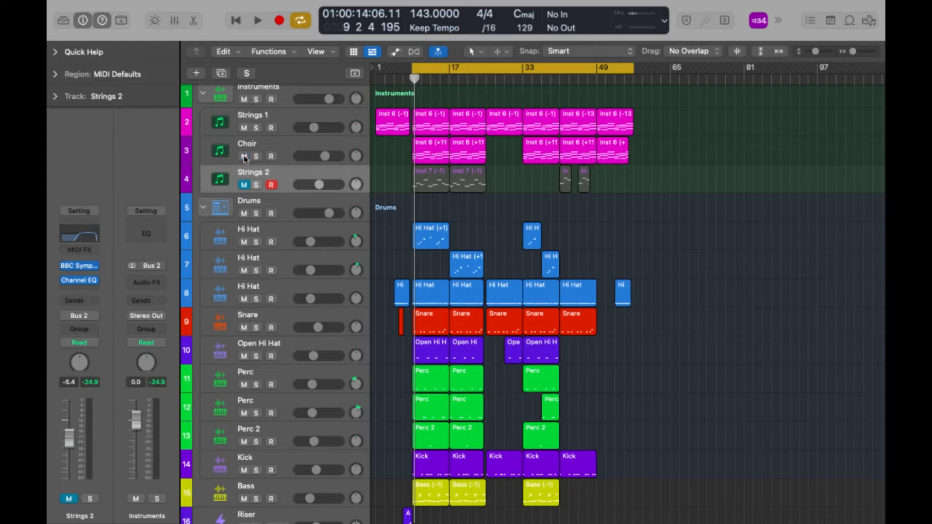
{"action": "left_click", "coordinate": [243, 183]}
Step: Solo the three Hi Hat tracks, open the bar 9 hi-hat pattern in the piano roll and audition it
{"action": "scroll", "coordinate": [272, 218], "scroll_direction": "down", "scroll_amount": 2}
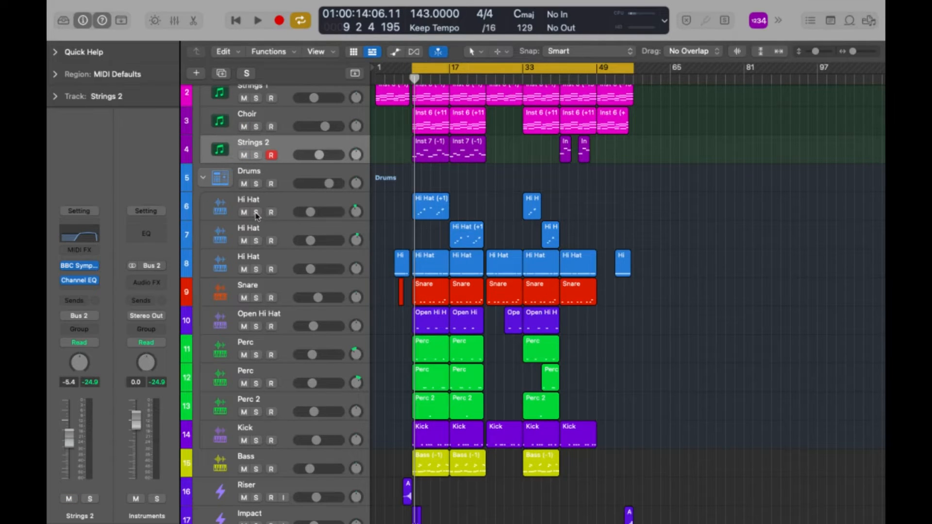
{"action": "left_click", "coordinate": [256, 213]}
{"action": "left_click", "coordinate": [256, 241]}
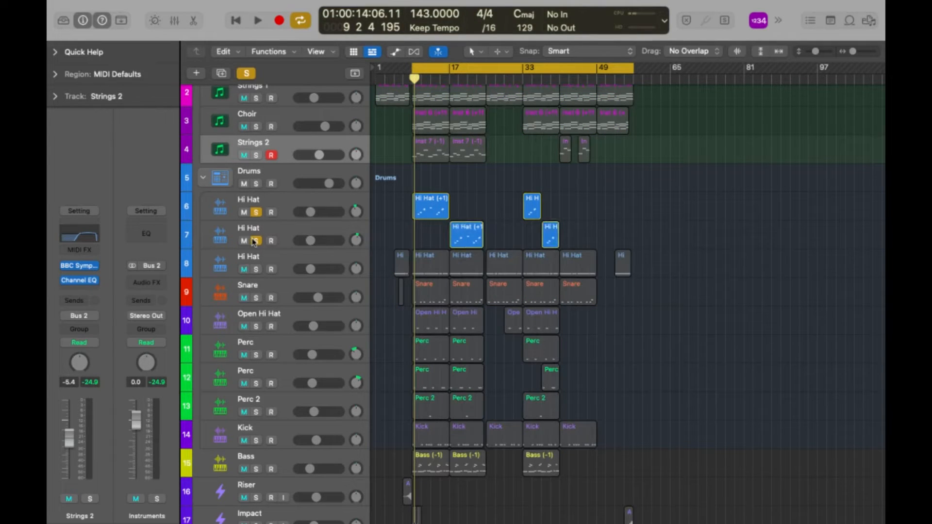
{"action": "left_click", "coordinate": [256, 270]}
{"action": "left_click", "coordinate": [285, 251]}
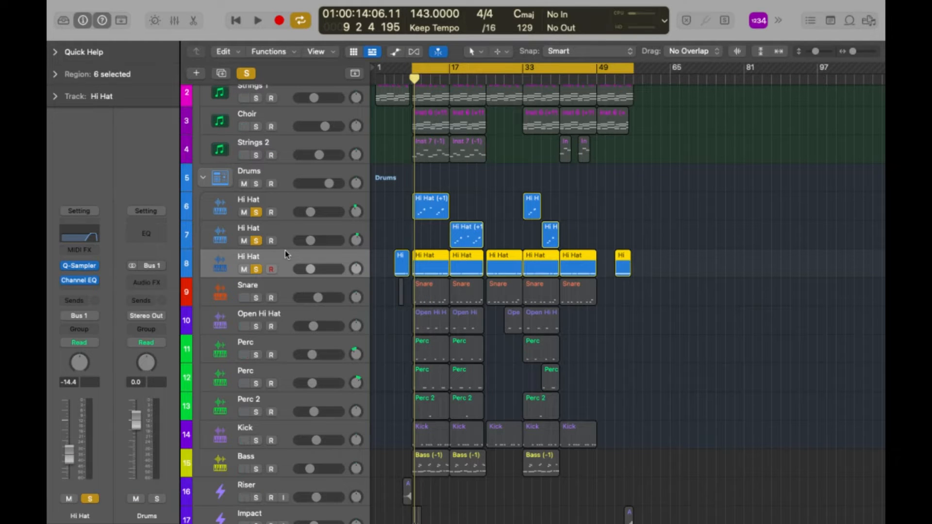
{"action": "double_click", "coordinate": [431, 219]}
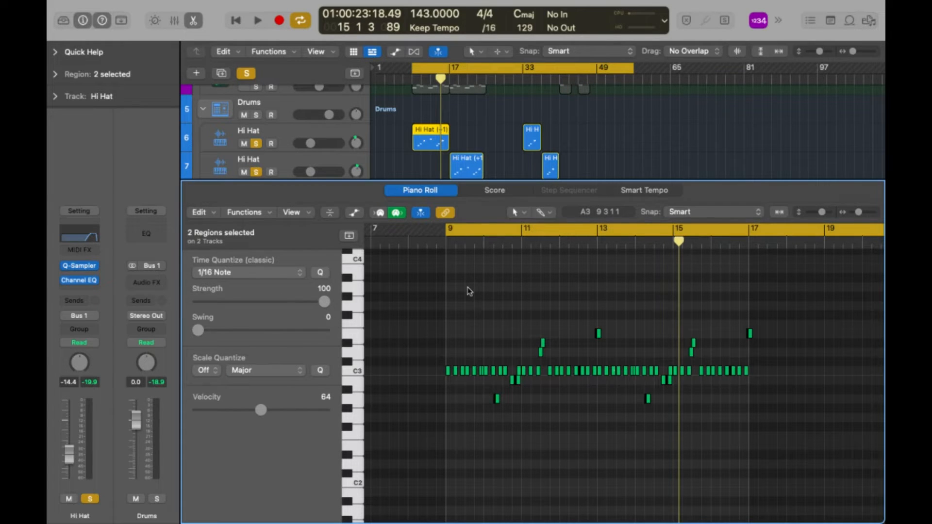
{"action": "key", "text": "space"}
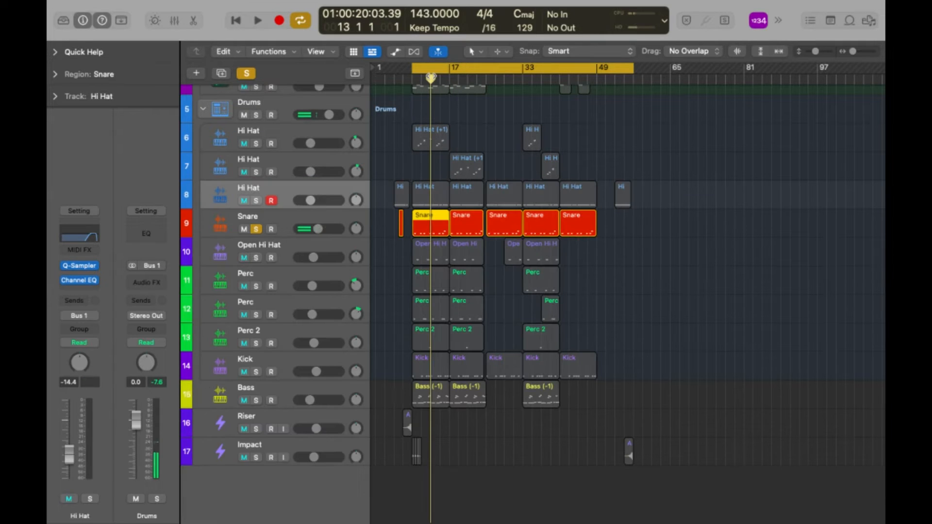
Step: Audition the soloed Snare from bar 13 with cycle mode off, and switch cycle mode back on before stopping
{"action": "left_click", "coordinate": [432, 71]}
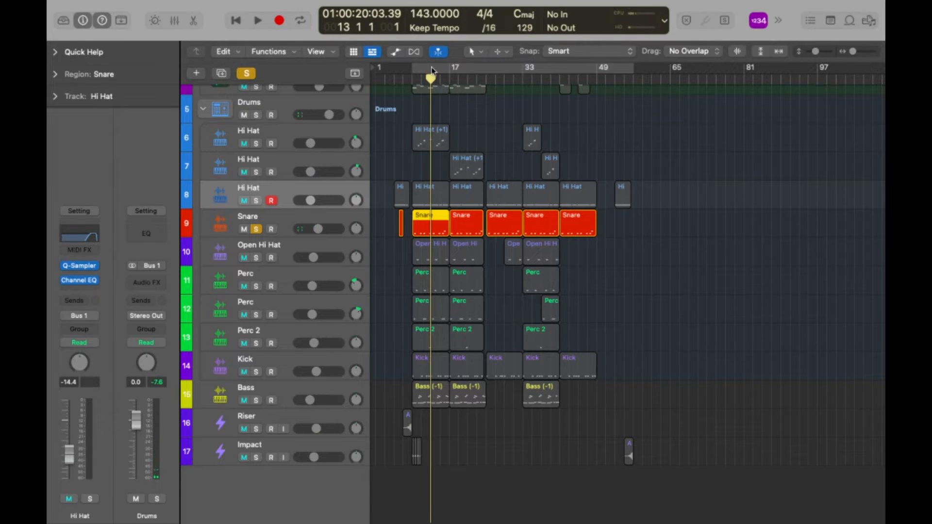
{"action": "key", "text": "space"}
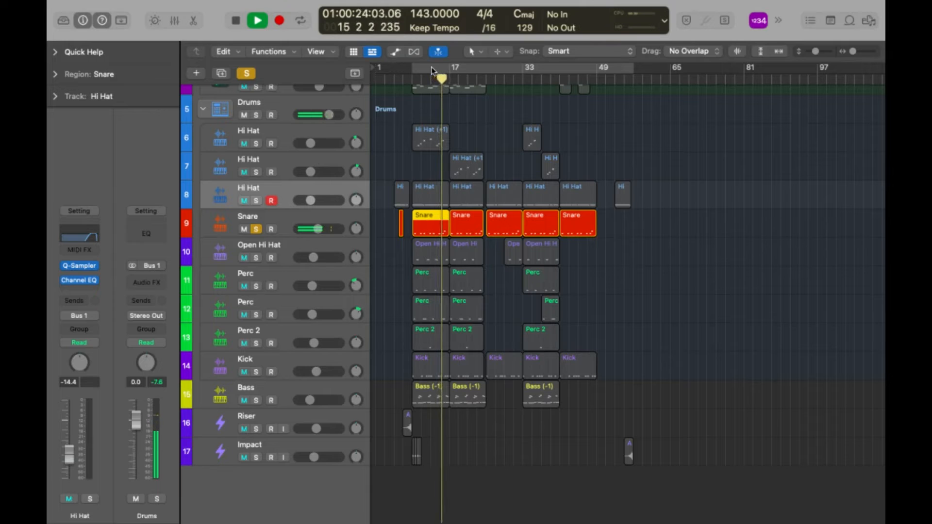
{"action": "left_click", "coordinate": [432, 71]}
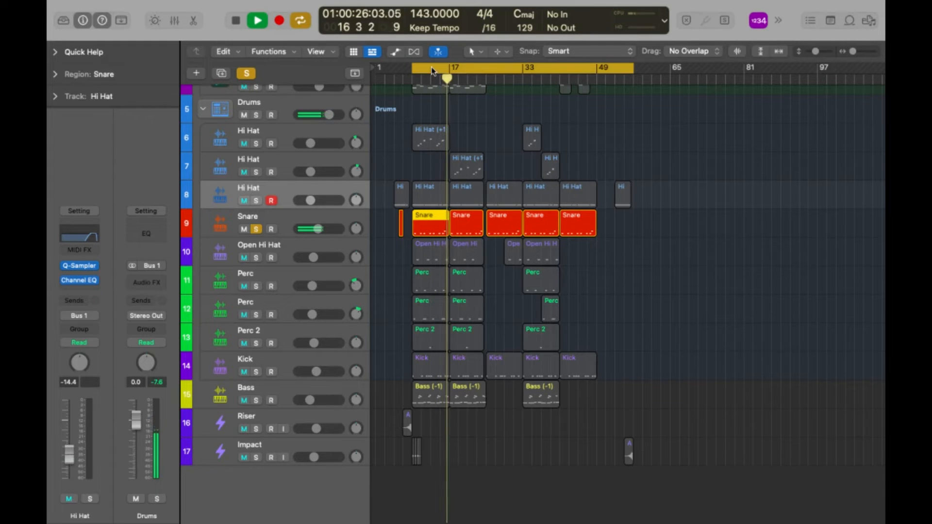
{"action": "key", "text": "space"}
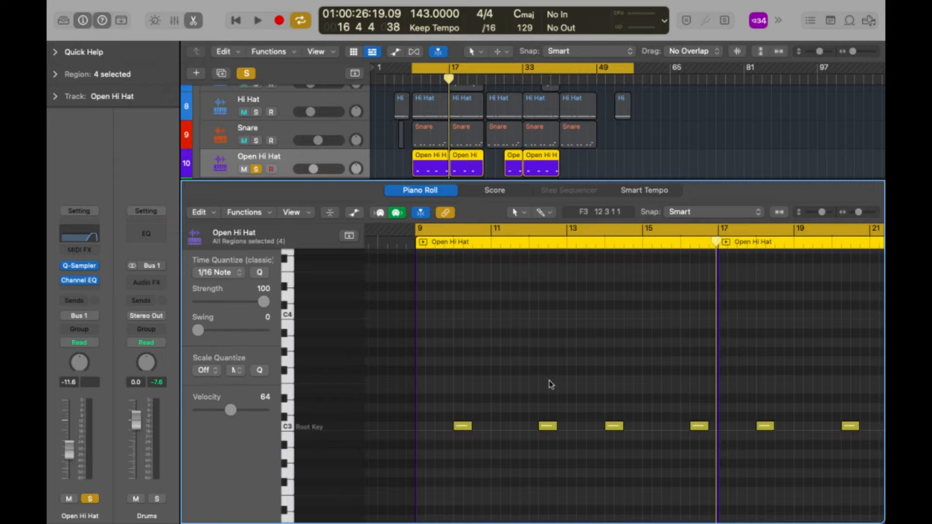
Step: Audition the soloed Open Hi Hat part and the two Perc regions starting at bar 9
{"action": "key", "text": "space"}
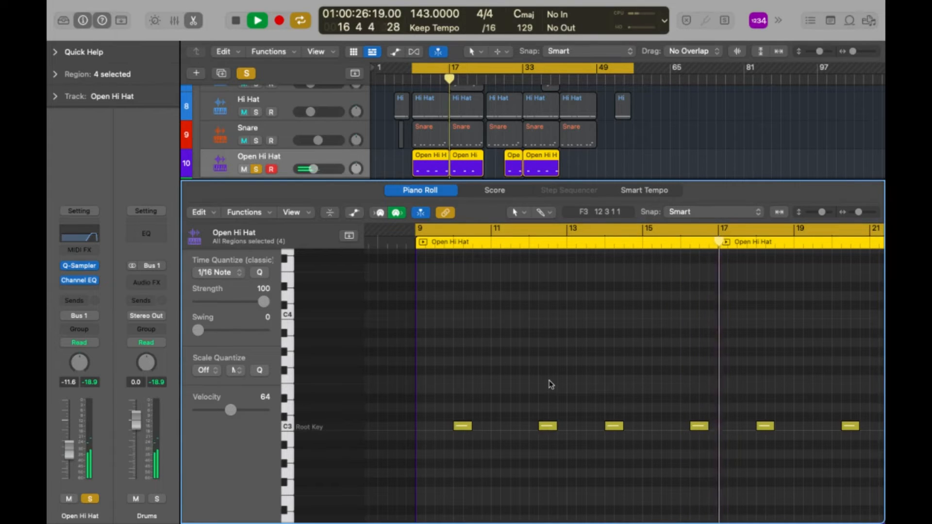
{"action": "key", "text": "space"}
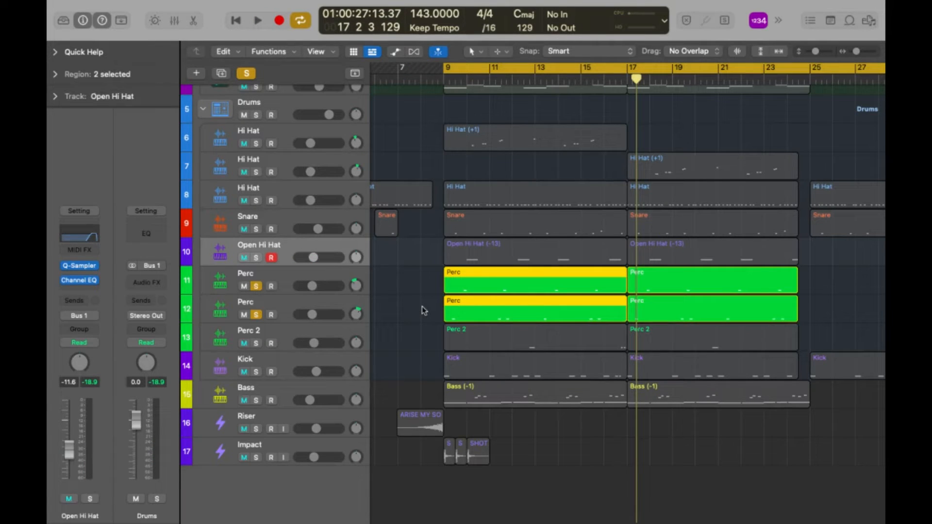
{"action": "double_click", "coordinate": [457, 307]}
{"action": "key", "text": "shift+space"}
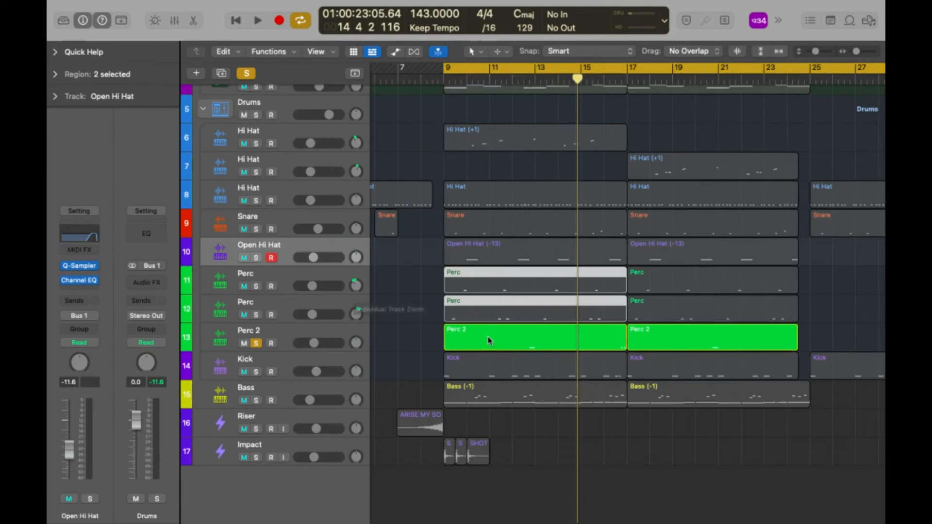
Step: Open the Perc 2 region at bar 9 in the piano roll and audition its two groups of hits
{"action": "double_click", "coordinate": [489, 340]}
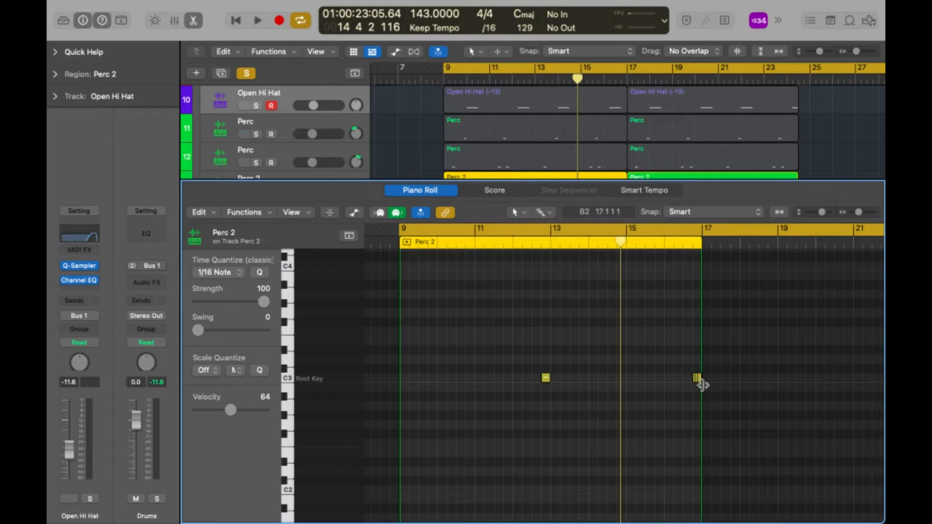
{"action": "key", "text": "space"}
{"action": "left_click", "coordinate": [504, 241]}
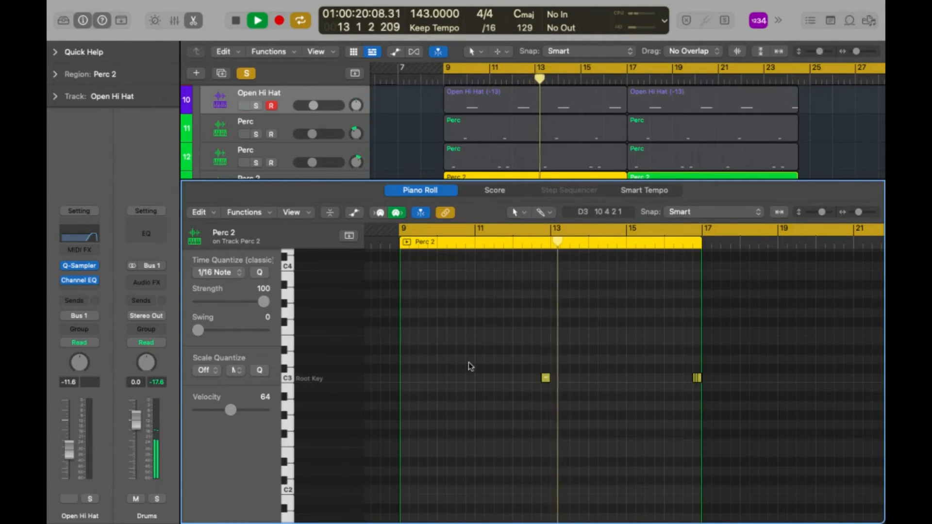
{"action": "left_click", "coordinate": [656, 243]}
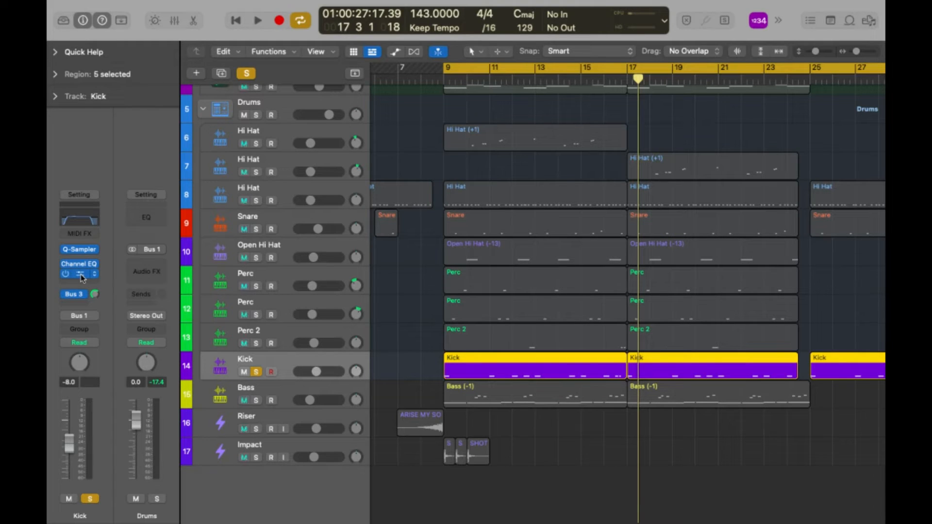
Step: Examine the Compressor settings on the Kick track, close the plug-in window and audition the soloed kick
{"action": "left_click", "coordinate": [81, 274]}
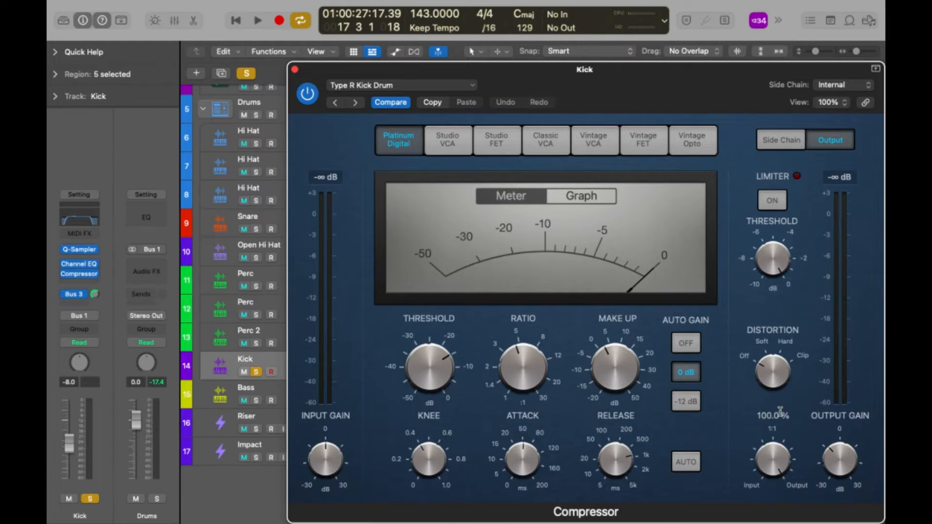
{"action": "left_click", "coordinate": [294, 70]}
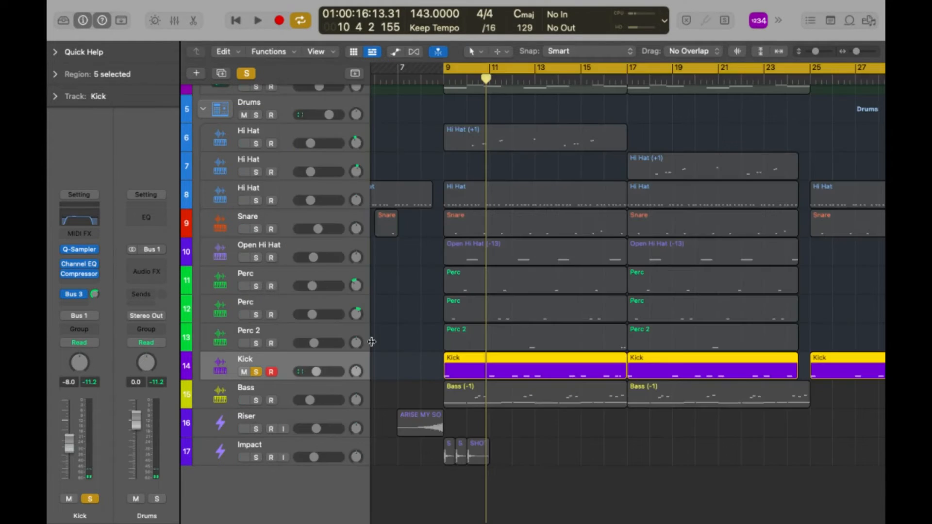
{"action": "key", "text": "space"}
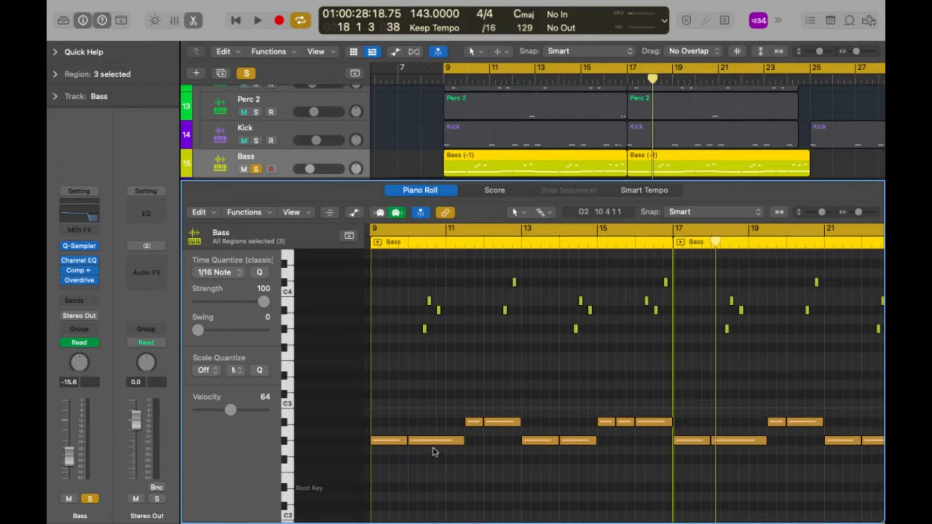
{"action": "mouse_move", "coordinate": [429, 447]}
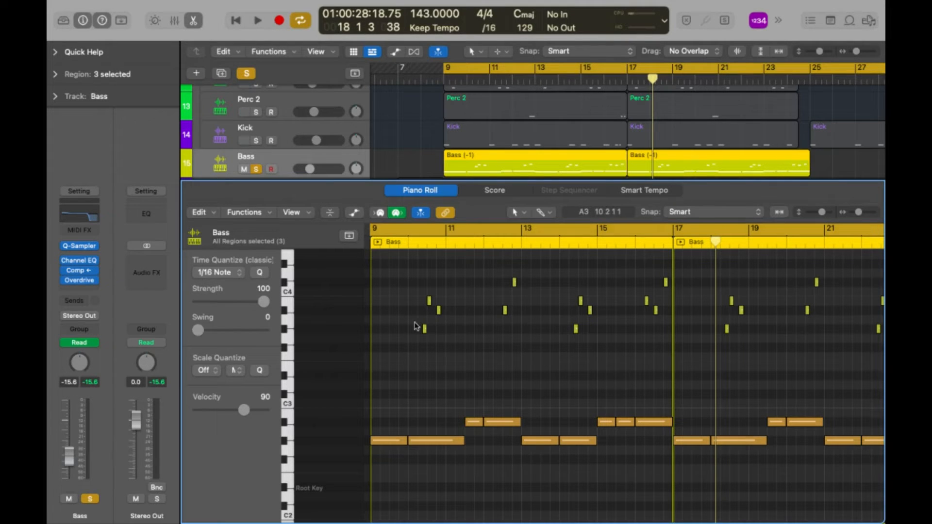
Step: Close the piano roll and audition the soloed Bass part in the arrangement
{"action": "key", "text": "e"}
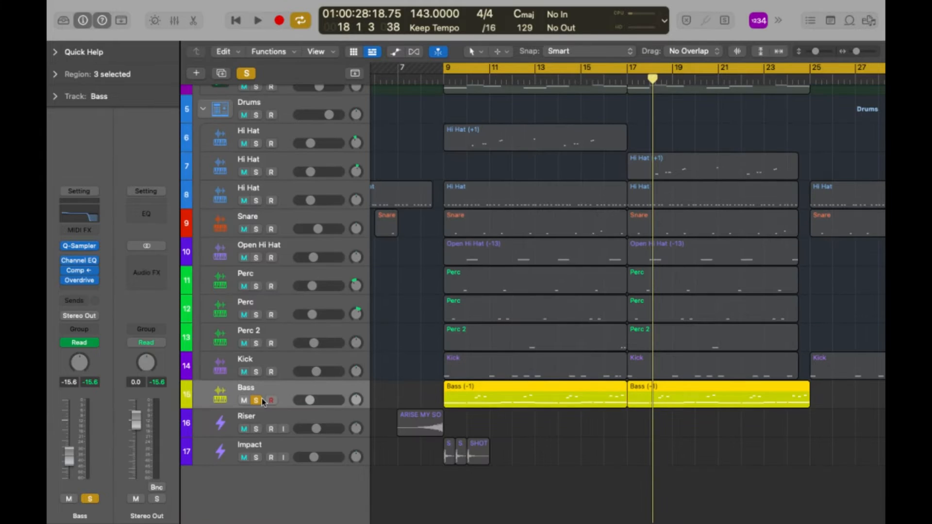
{"action": "key", "text": "space"}
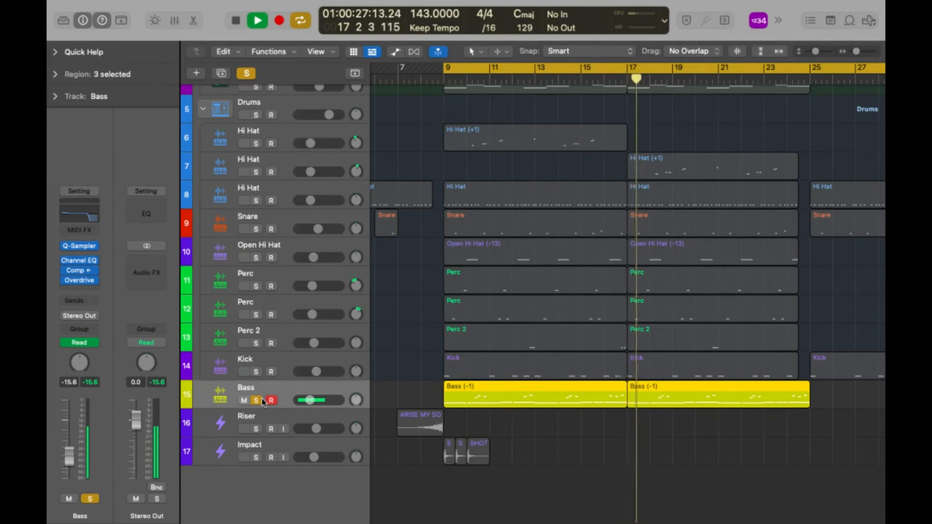
{"action": "key", "text": "space"}
Step: Reopen the Bass regions in the piano roll, show automation, check region note velocity and track volume, and open the automation parameter choices
{"action": "key", "text": "p"}
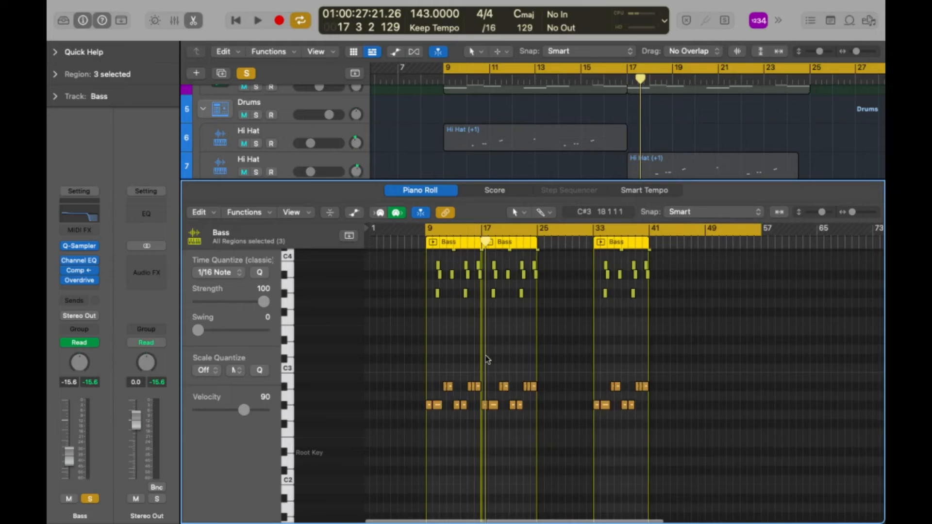
{"action": "scroll", "coordinate": [487, 359], "scroll_direction": "up", "scroll_amount": 1}
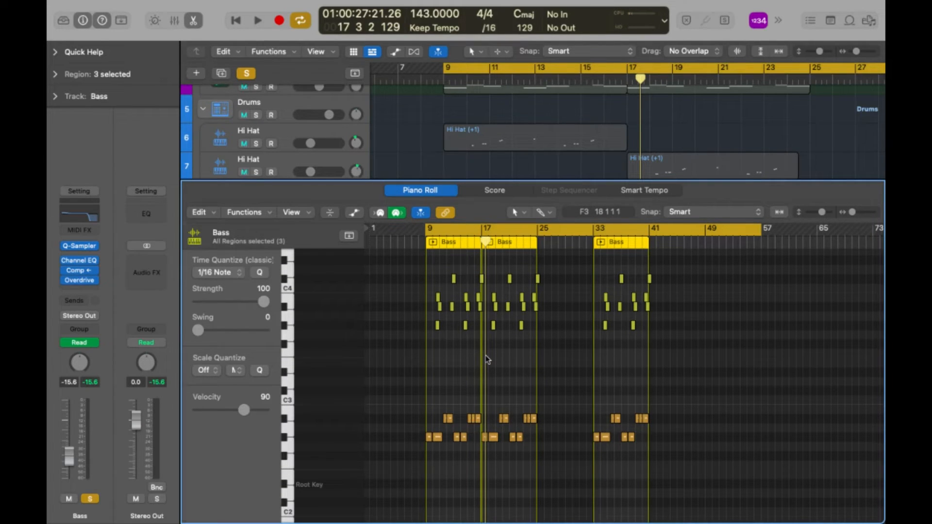
{"action": "key", "text": "a"}
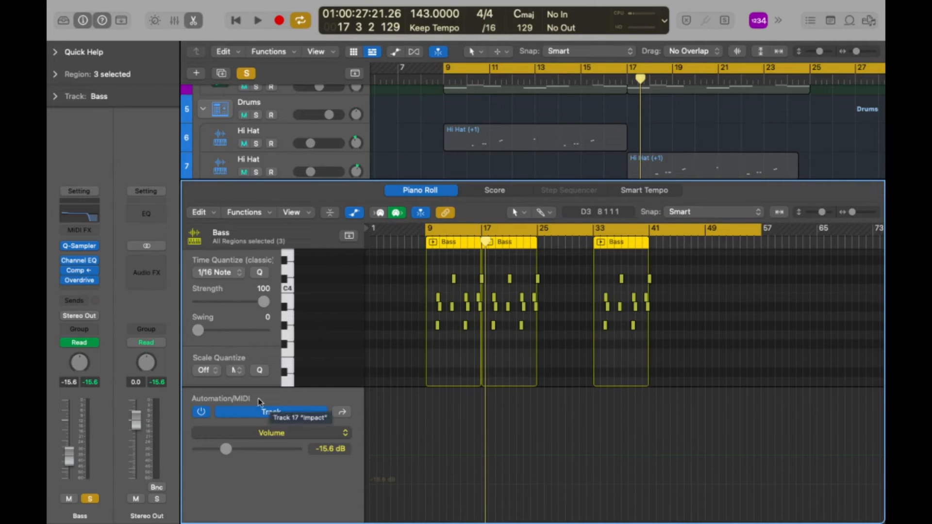
{"action": "left_click", "coordinate": [254, 413]}
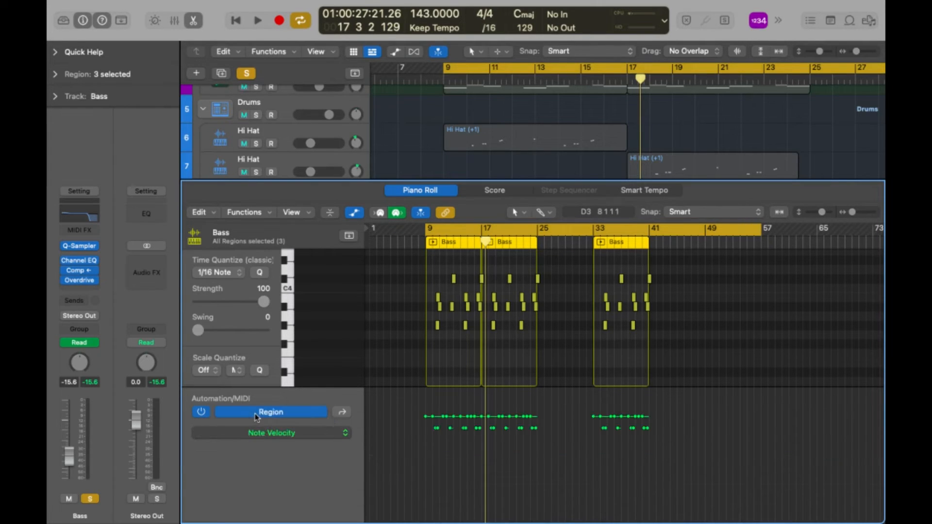
{"action": "left_click", "coordinate": [255, 415]}
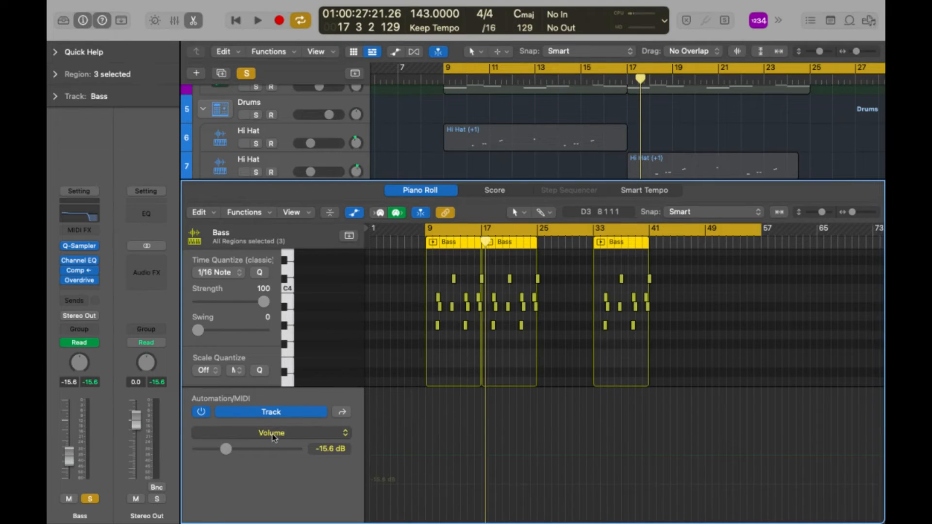
{"action": "left_click", "coordinate": [268, 432]}
{"action": "left_click", "coordinate": [299, 513]}
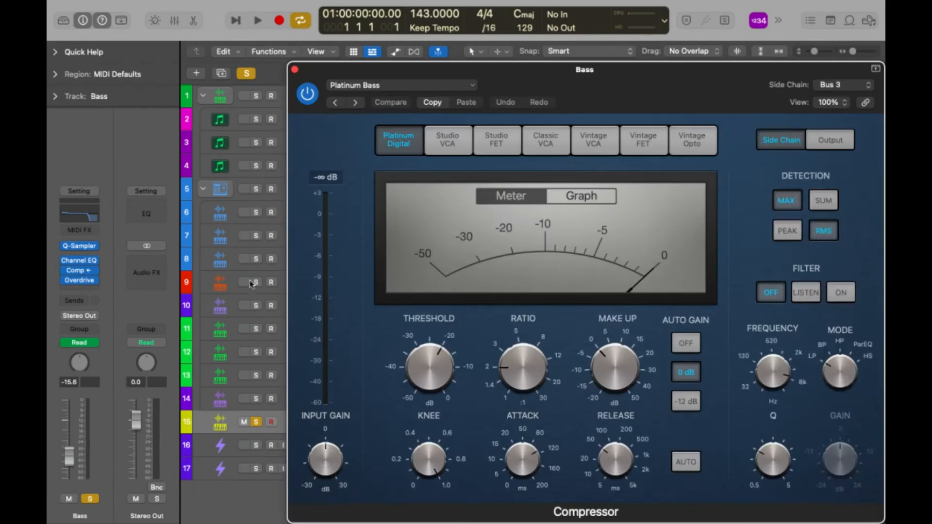
Step: Examine the Output settings and the Side Chain detection settings of the Compressor on the Bass track
{"action": "left_click", "coordinate": [830, 139]}
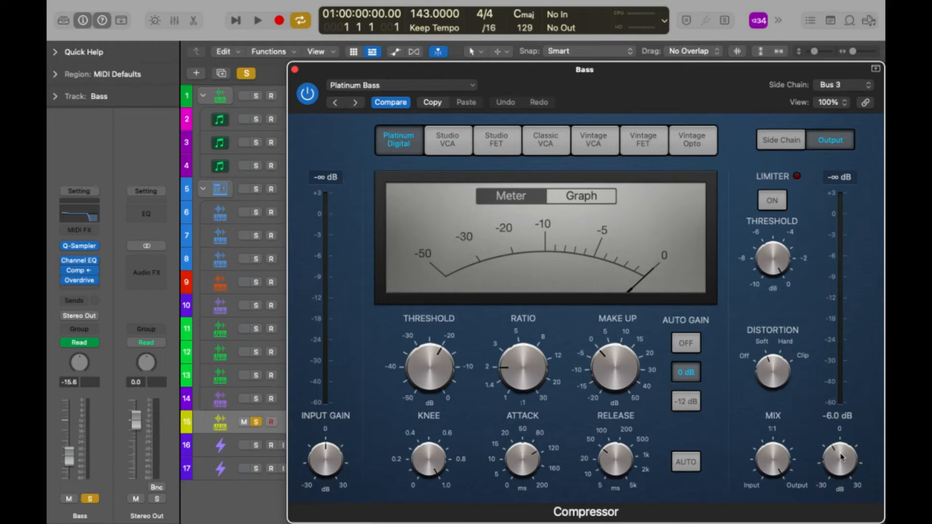
{"action": "left_click", "coordinate": [768, 144]}
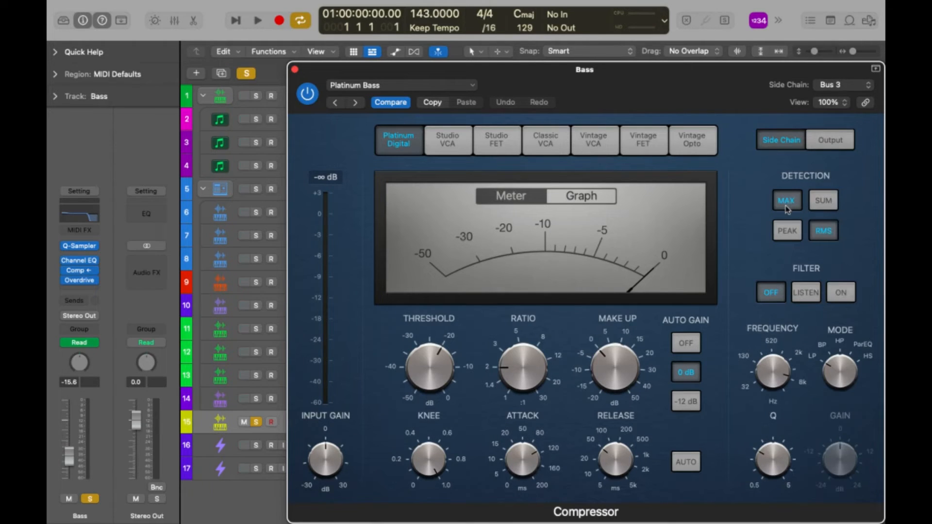
{"action": "left_click", "coordinate": [823, 232]}
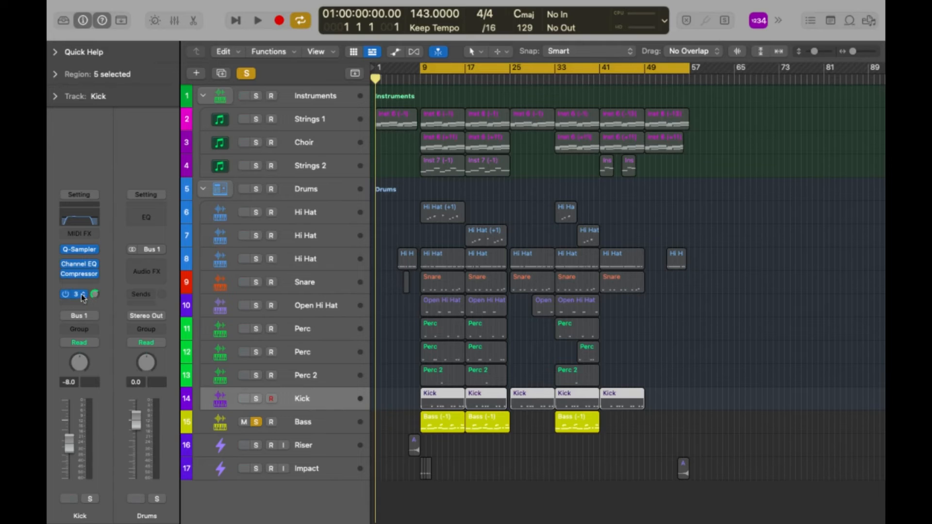
Step: Return from the Kick track to the Bass track, reopen its Compressor and check the side chain source
{"action": "key", "text": "Down"}
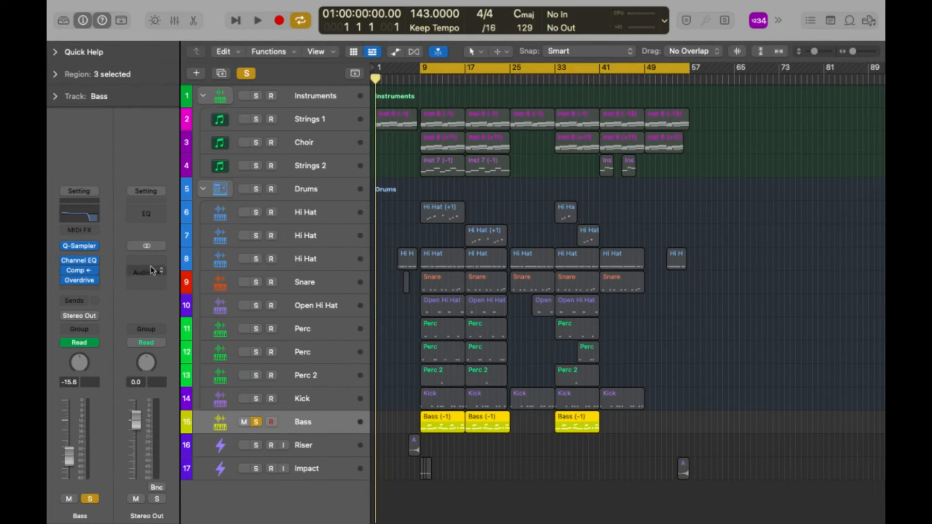
{"action": "left_click", "coordinate": [79, 272]}
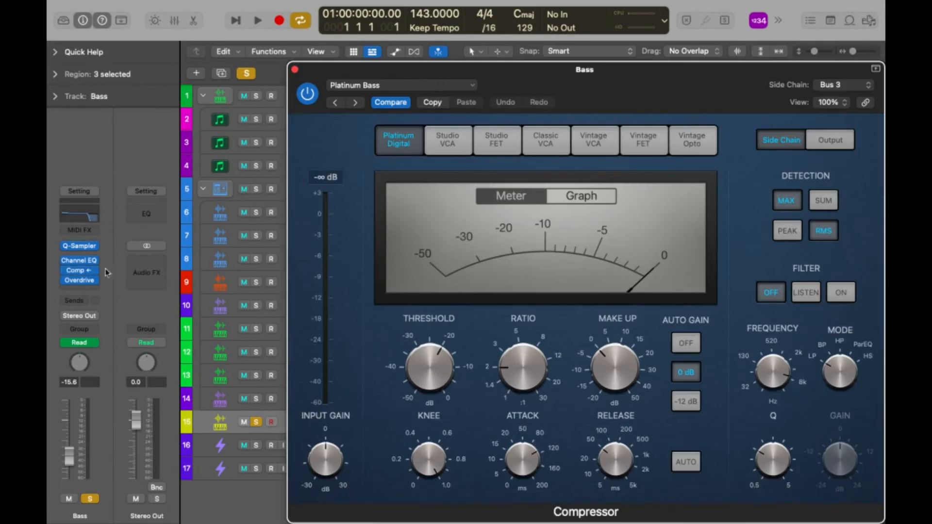
{"action": "left_click", "coordinate": [827, 85]}
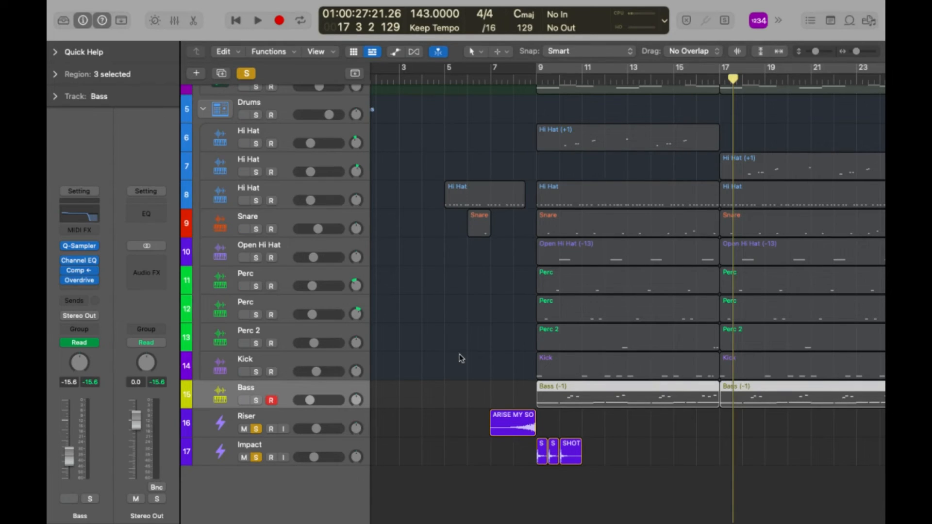
Step: Audition the soloed Riser and Impact tracks from bar 6 with cycle mode off
{"action": "left_click", "coordinate": [467, 77]}
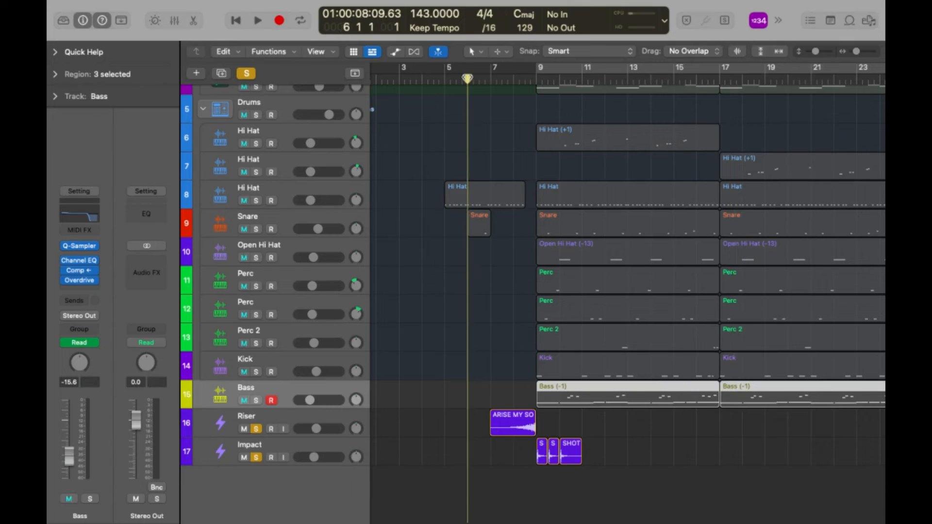
{"action": "key", "text": "space"}
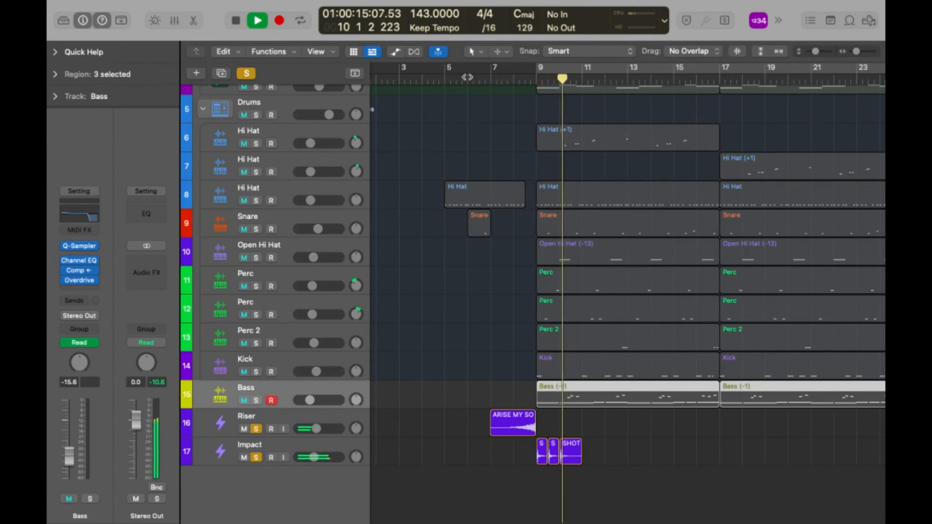
{"action": "key", "text": "space"}
{"action": "key", "text": "z"}
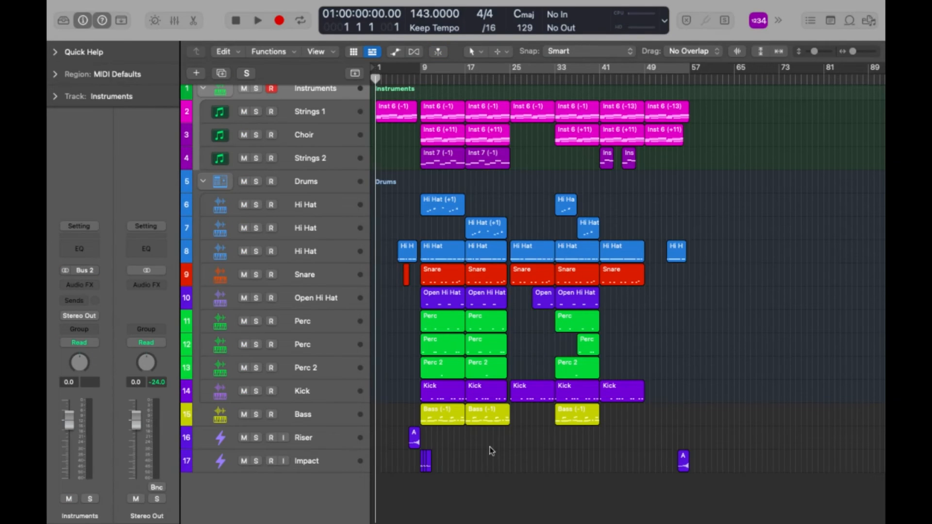
{"action": "left_click_drag", "start_coordinate": [490, 444], "coordinate": [469, 465]}
{"action": "left_click_drag", "start_coordinate": [626, 460], "coordinate": [533, 254]}
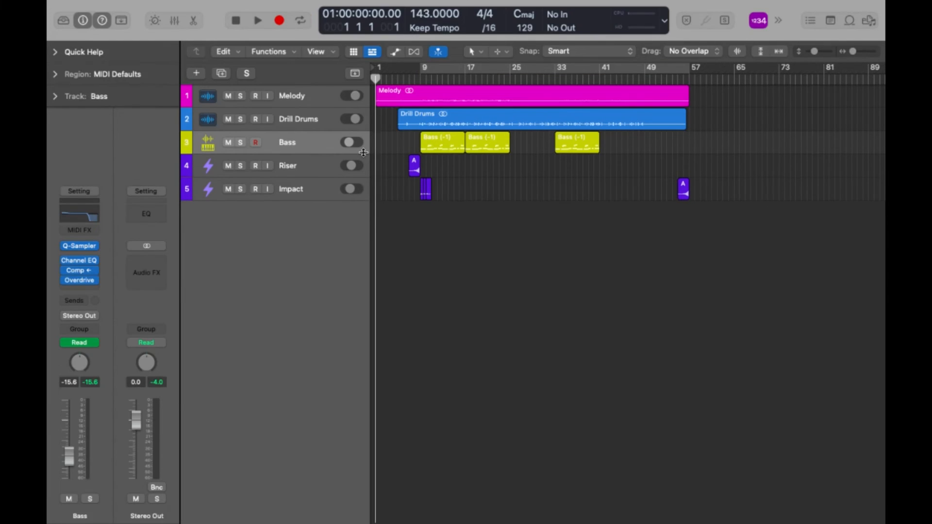
Step: Play the arrangement with the Melody and Drill Drums audio tracks from bar 1 and switch cycle mode on
{"action": "key", "text": "space"}
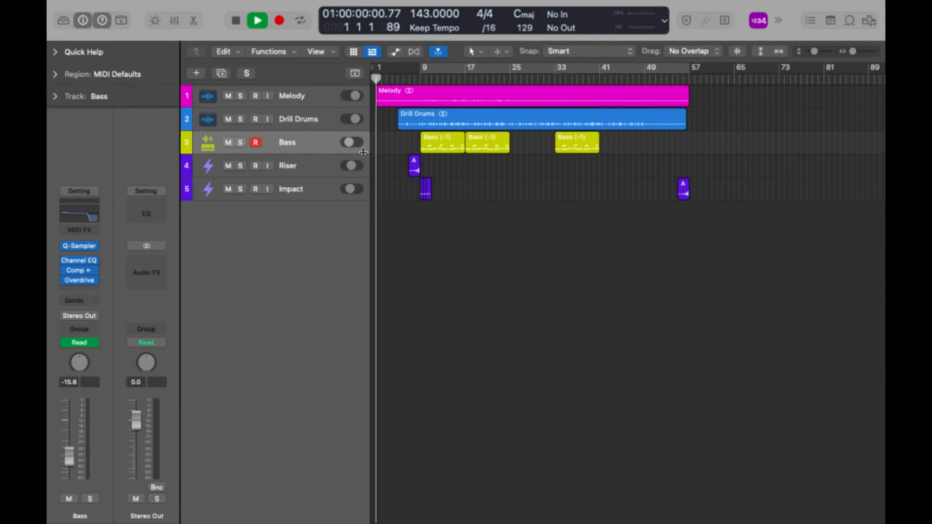
{"action": "key", "text": "c"}
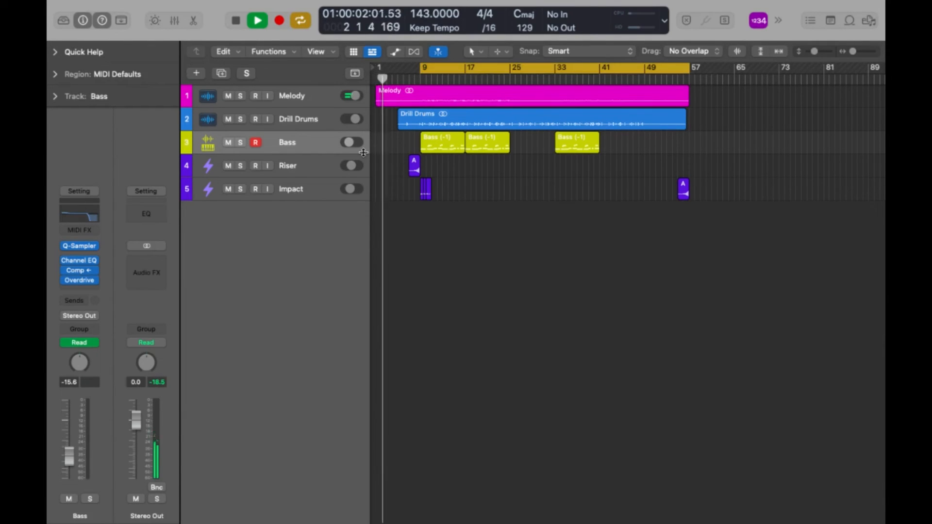